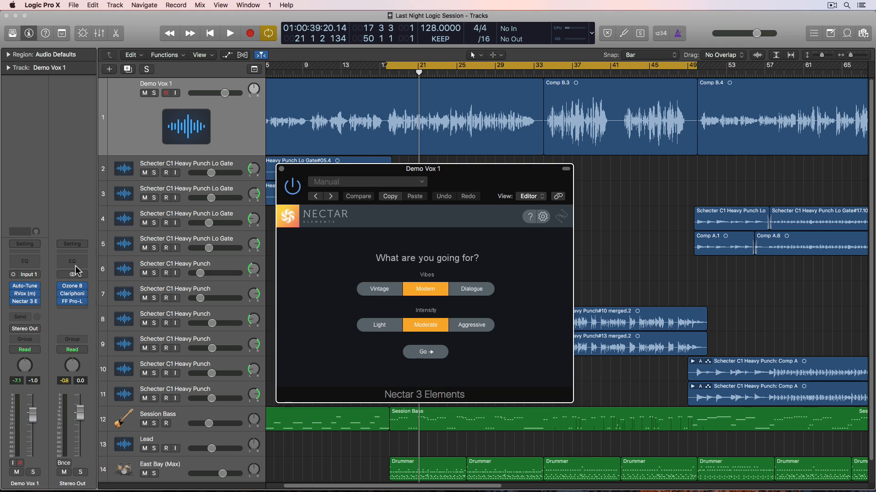
Inspect the Auto-Tune and RVox inserts on the Demo Vox 1 channel and play back the full mix
click(27, 289)
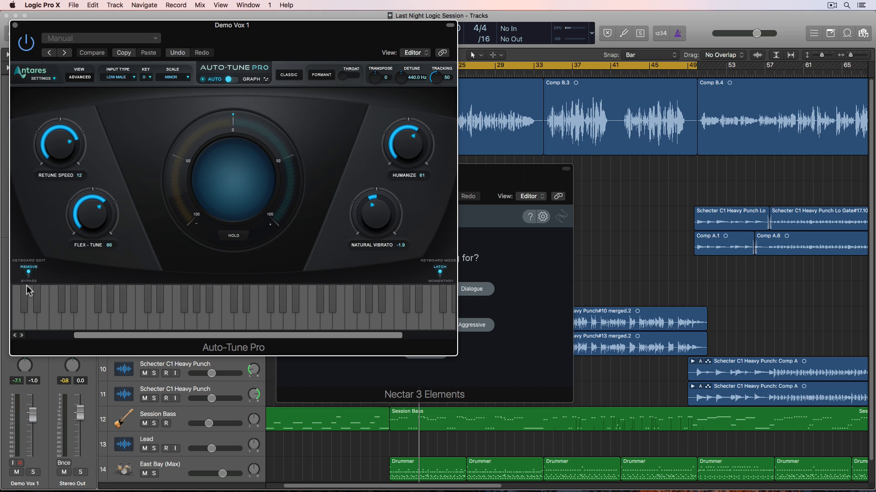
click(15, 25)
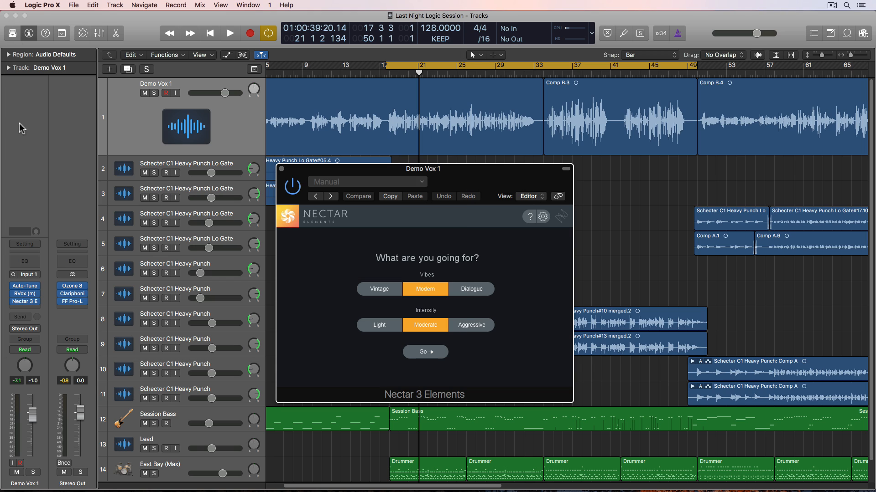
click(27, 293)
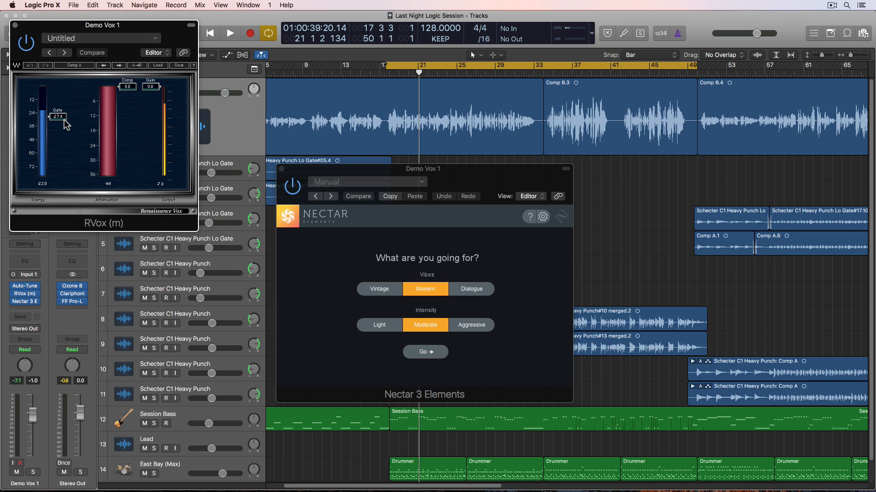
click(15, 25)
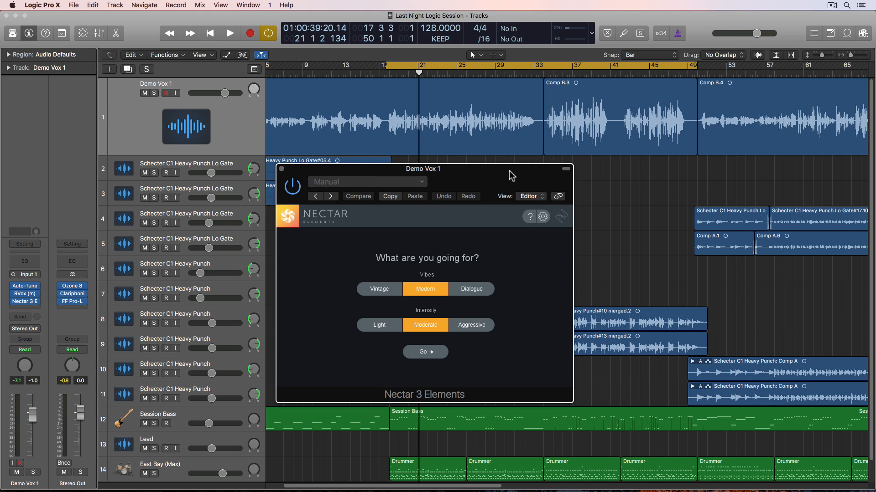
key(space)
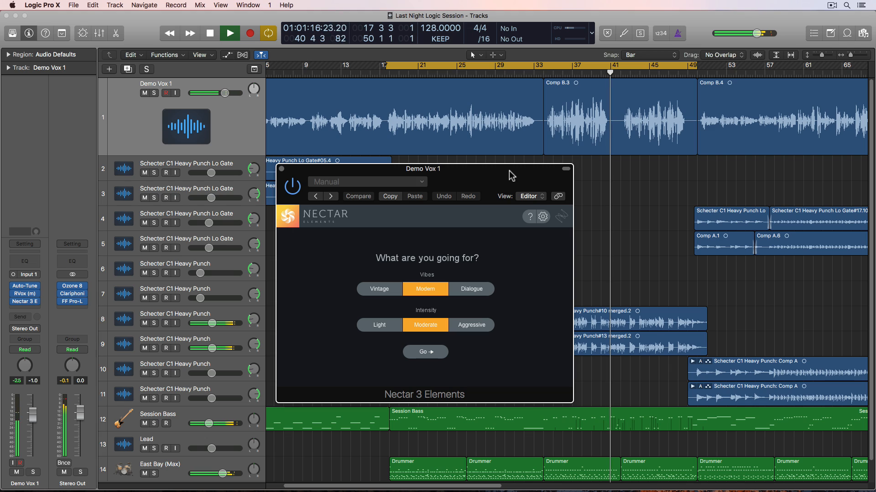
key(space)
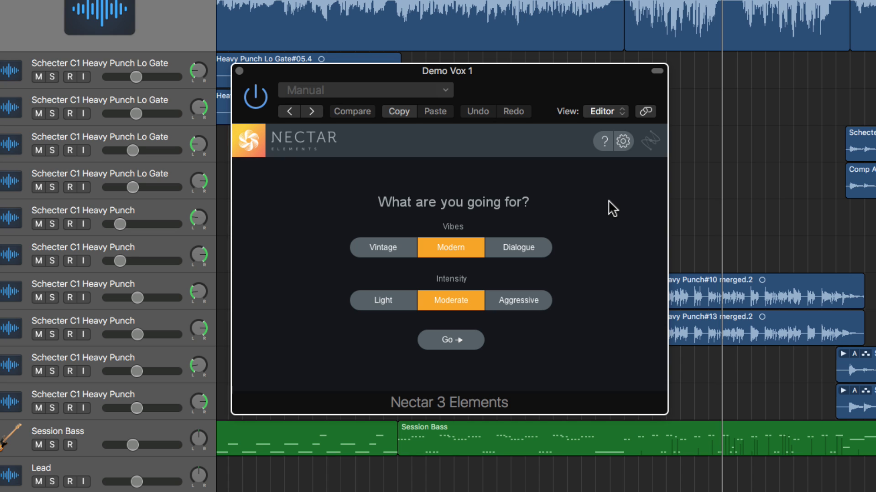
Set Nectar's vibe to Modern and intensity to Aggressive, then run its analysis on the playing vocal
click(408, 251)
click(451, 250)
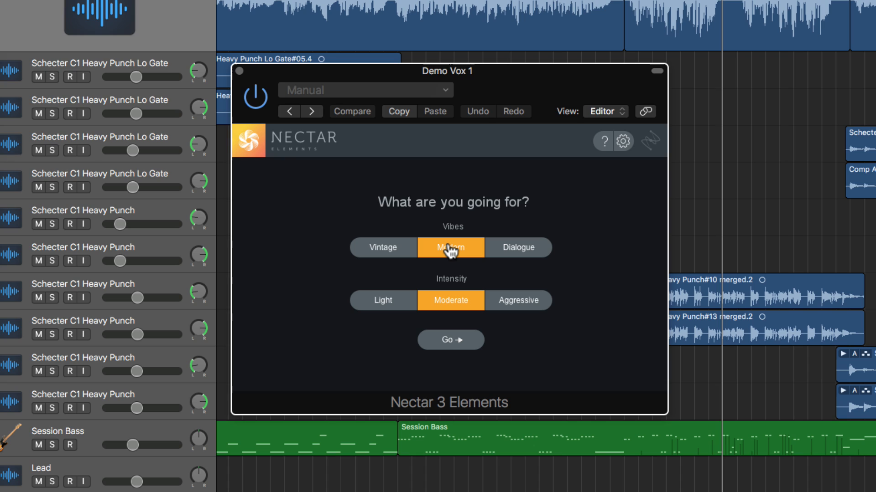
click(520, 253)
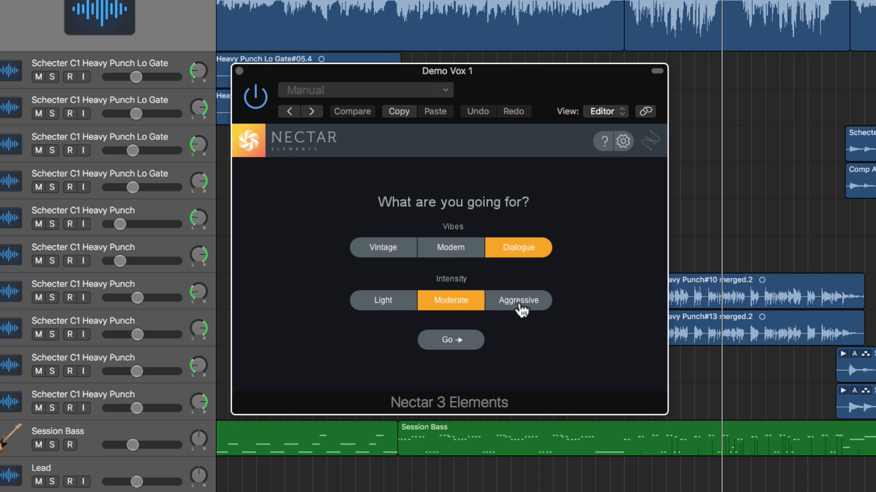
click(451, 250)
click(503, 312)
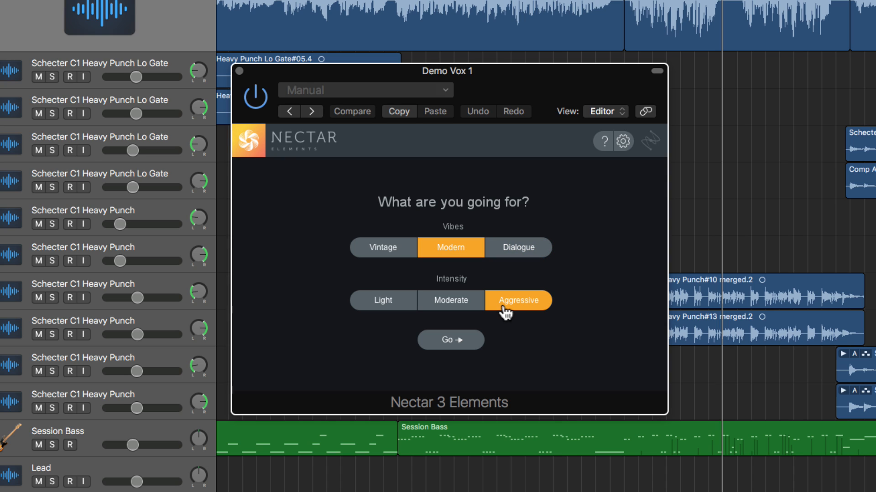
click(459, 345)
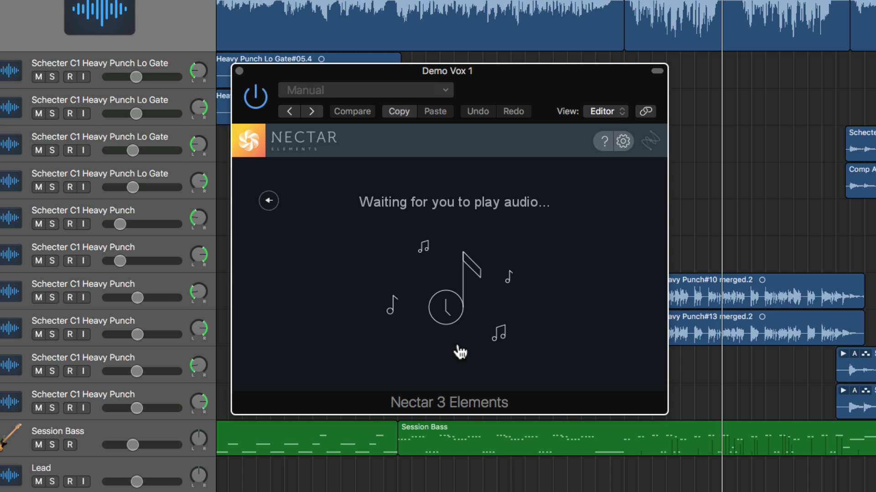
key(space)
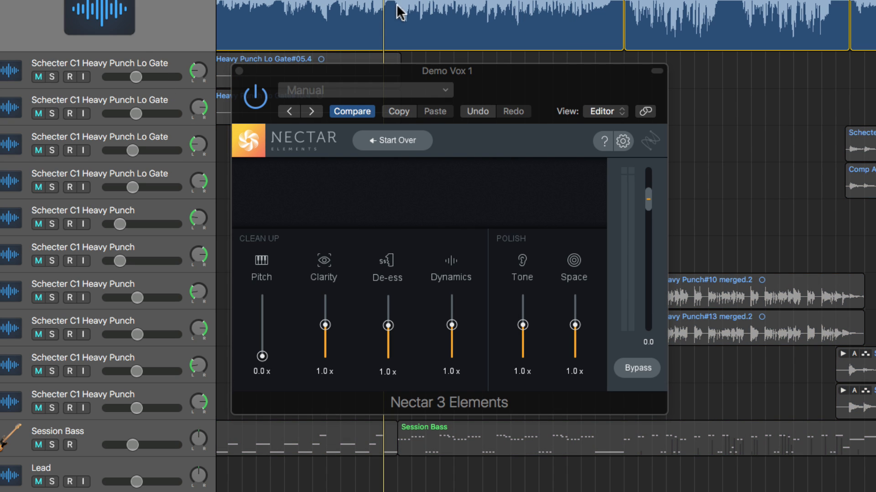
While playing back the vocal, set Nectar's De-ess to 0.5x, Dynamics to 0.6x, Clarity to 1.3x and Pitch to 0.4x
key(space)
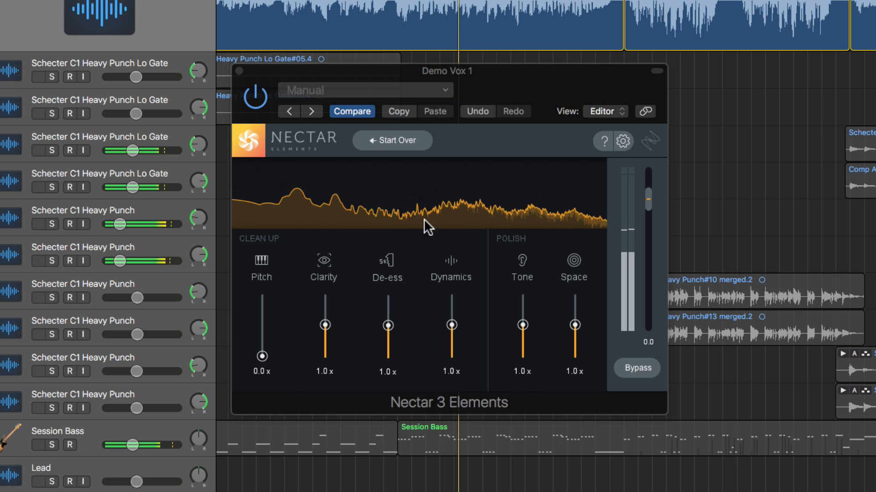
drag(451, 325, 453, 328)
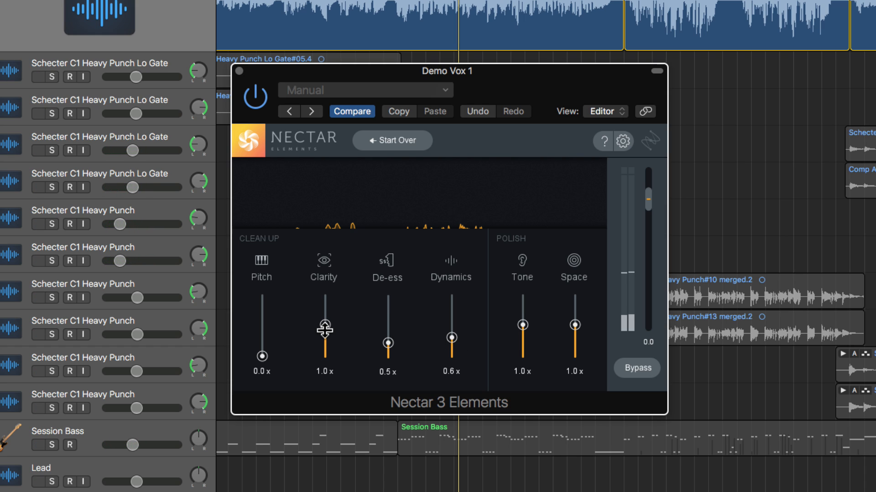
drag(327, 286, 338, 315)
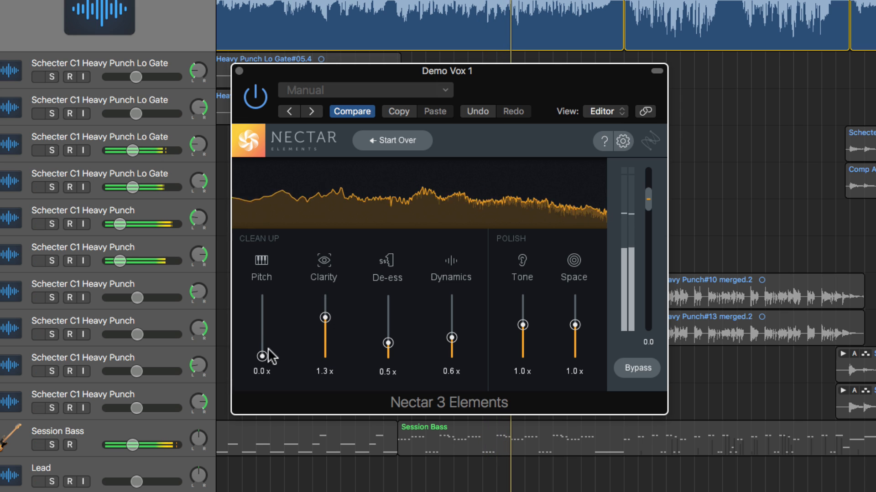
drag(266, 320, 270, 288)
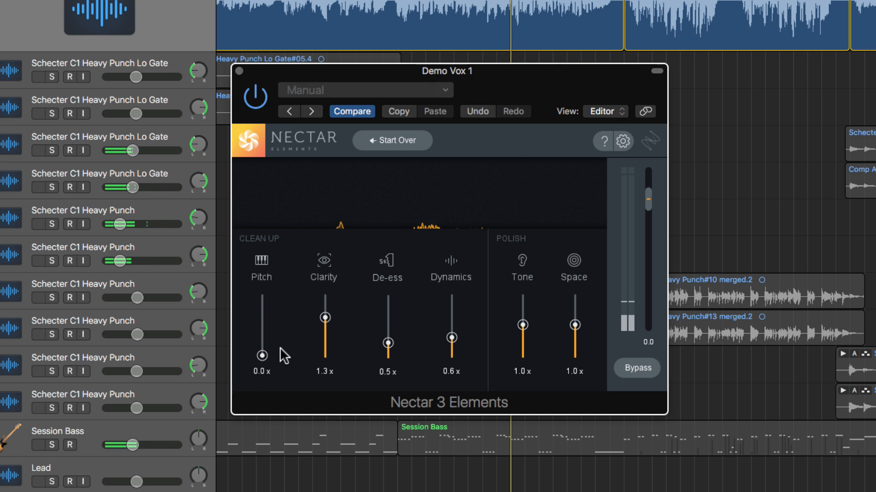
key(space)
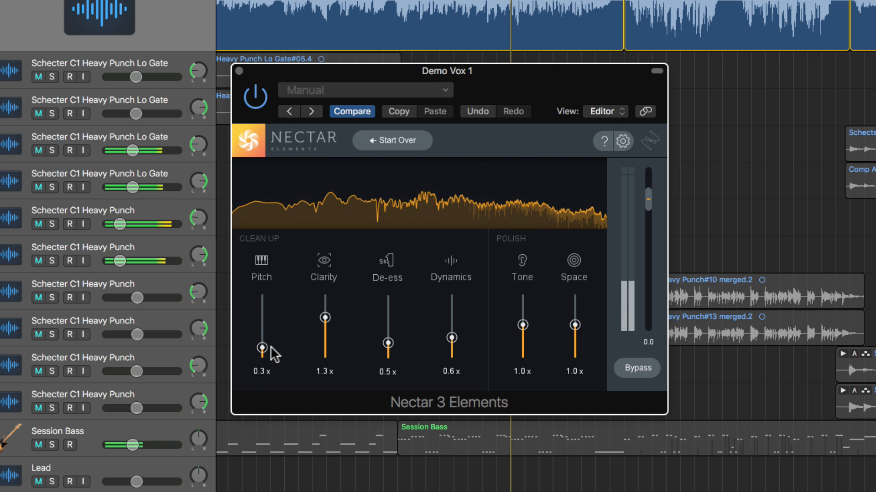
drag(263, 348, 263, 345)
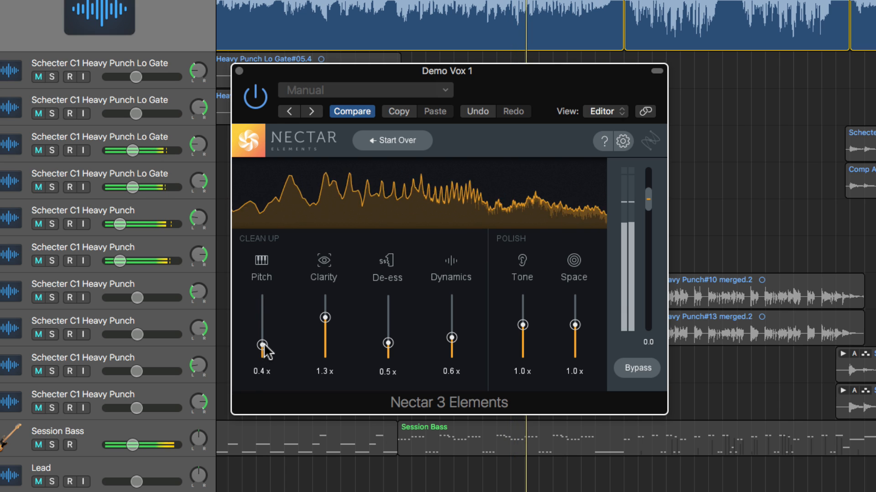
Set Nectar's Tone to 1.3x and Space to 0.7x
drag(523, 325, 541, 295)
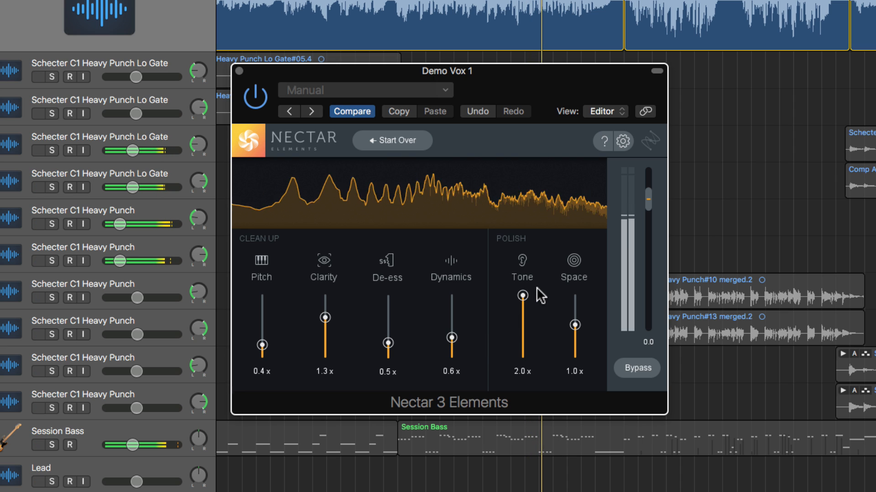
drag(528, 325, 575, 335)
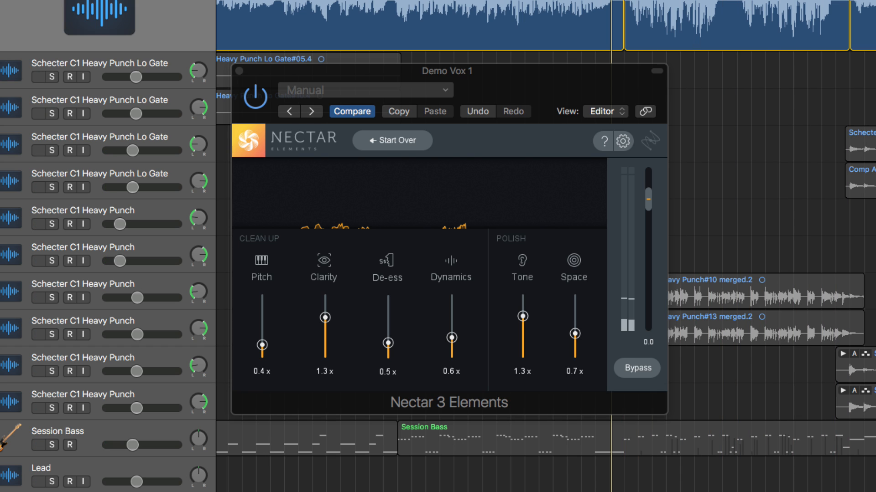
Turn off solo on the Demo Vox 1 track and play the vocal with the full mix
key(s)
click(131, 43)
key(space)
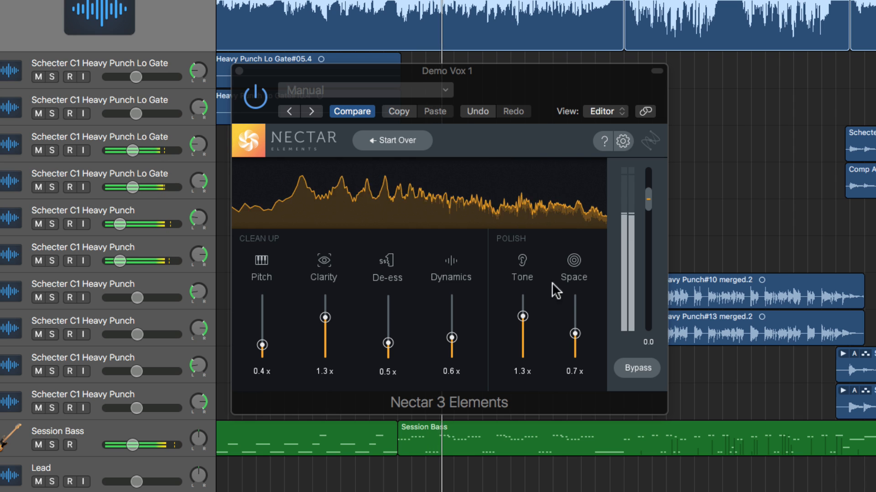
Compare the mix with Nectar bypassed and active, and set its Dynamics to 0.9x
click(623, 368)
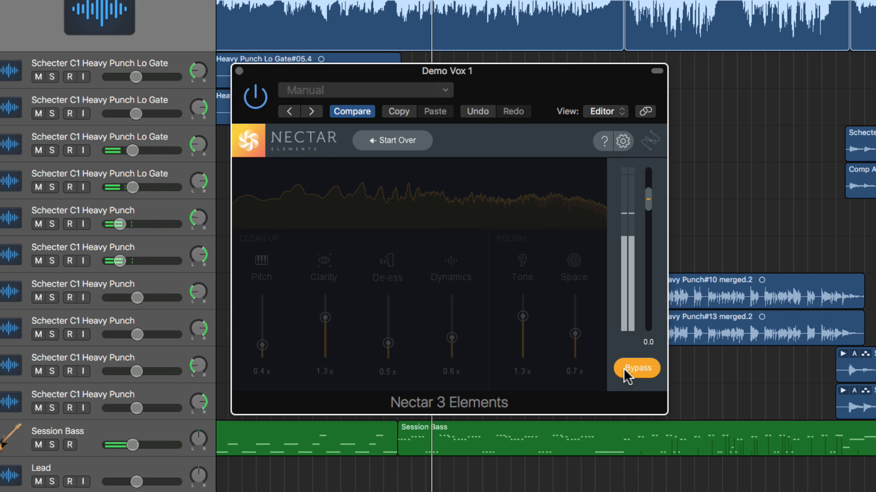
click(623, 368)
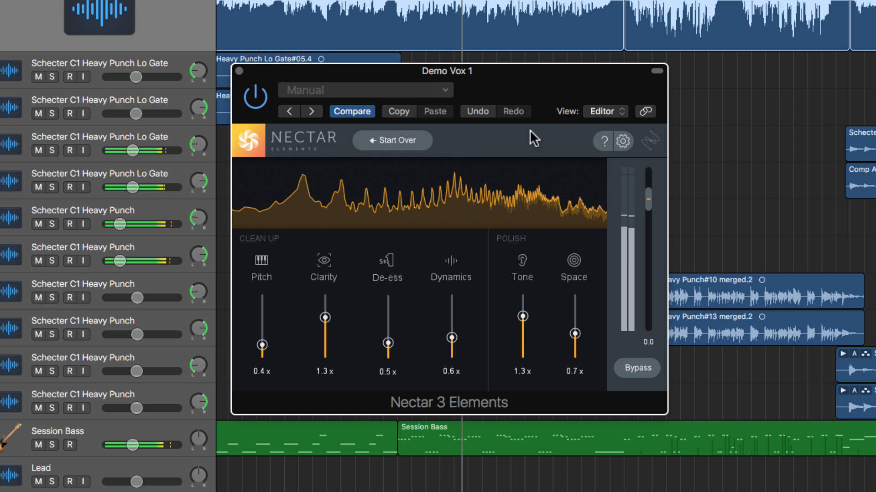
drag(451, 337, 451, 329)
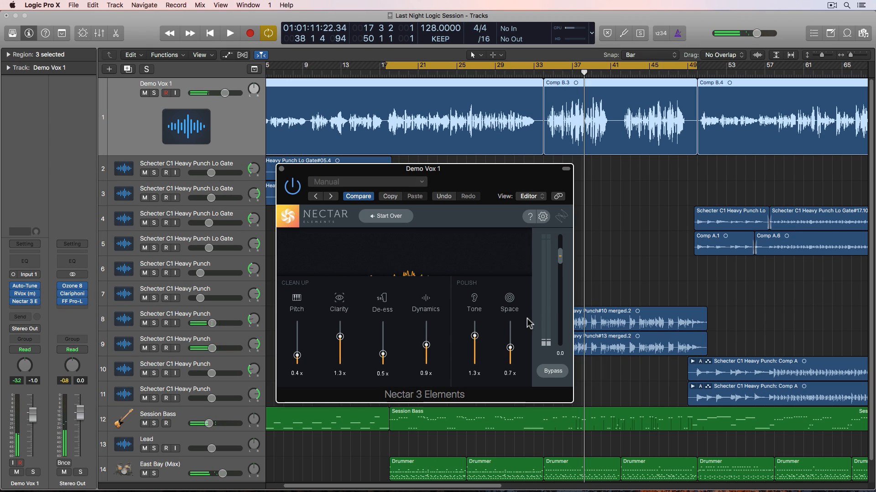
Turn off cycle mode and show track automation, moving the Nectar window clear of the vocal waveform
key(c)
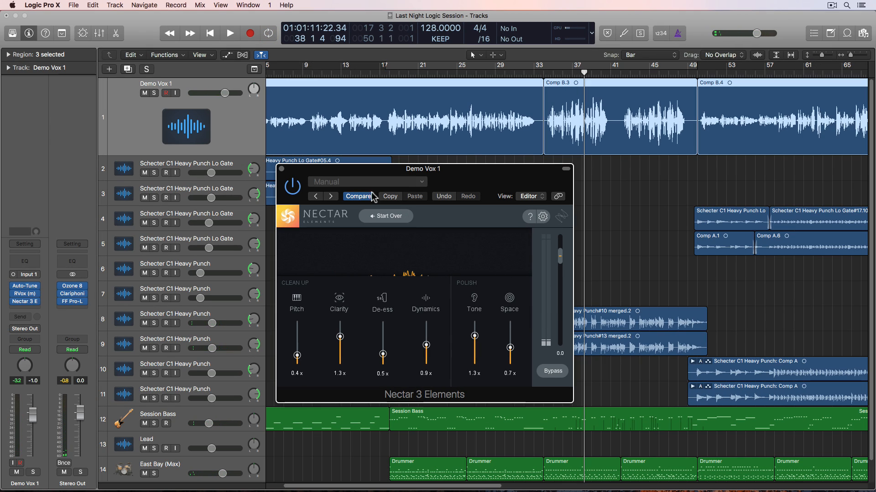
click(215, 127)
key(a)
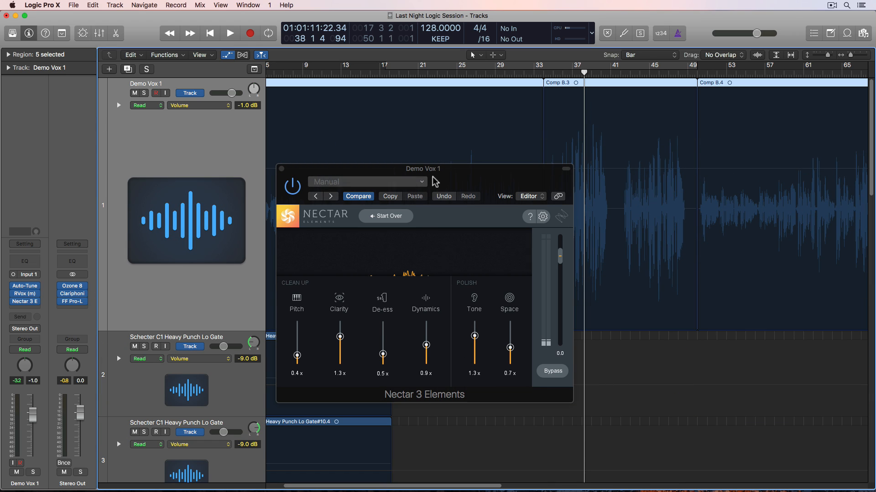
drag(441, 174, 365, 230)
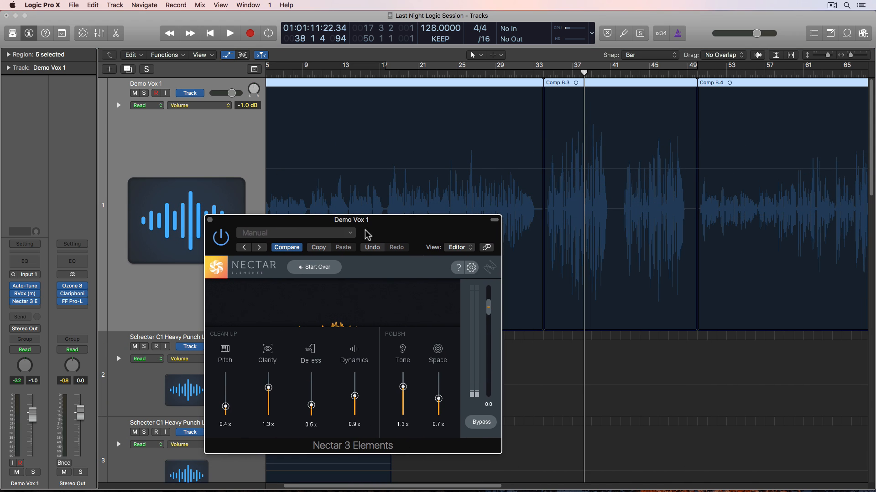
Place the playhead at bar 34 and display the Nectar 3 Elements Dynamics automation on the Demo Vox 1 track
click(540, 74)
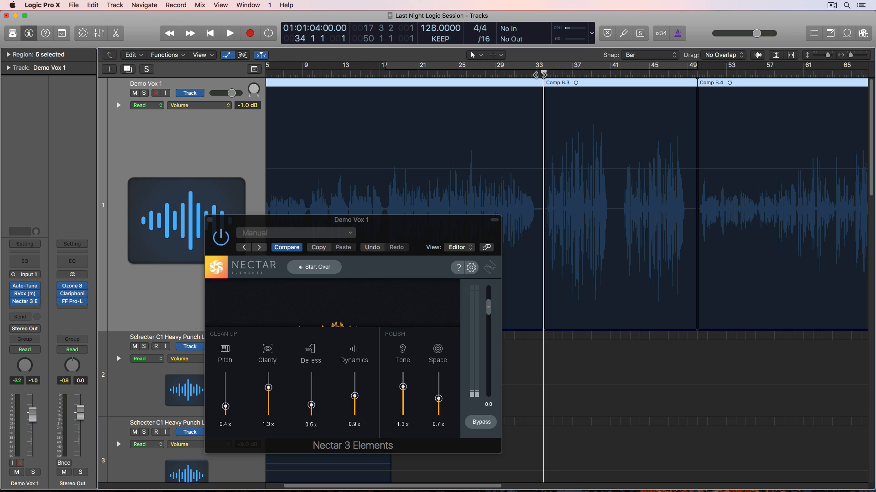
key(super+Right)
key(super+Right)
key(super+Right)
scroll(511, 116, right, 5)
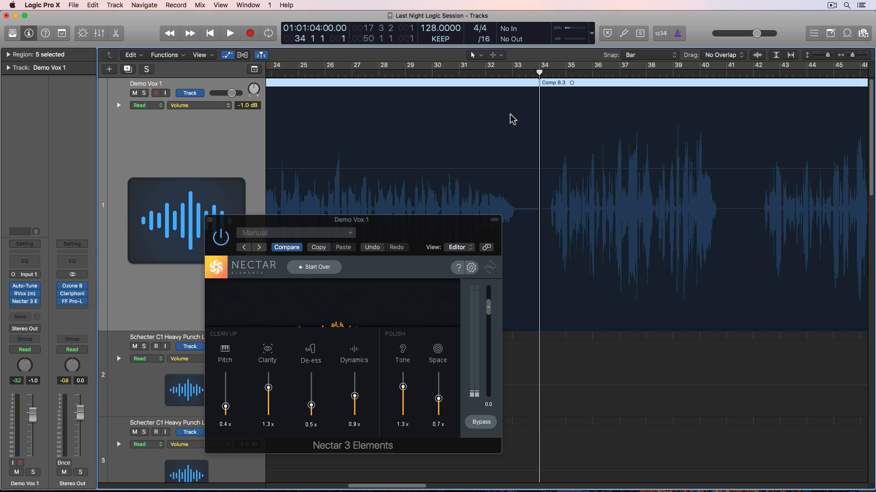
drag(431, 220, 314, 283)
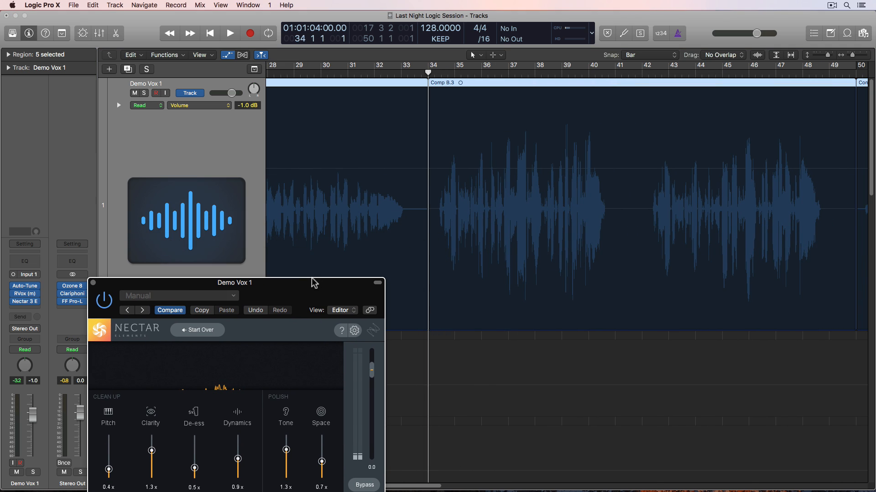
click(197, 105)
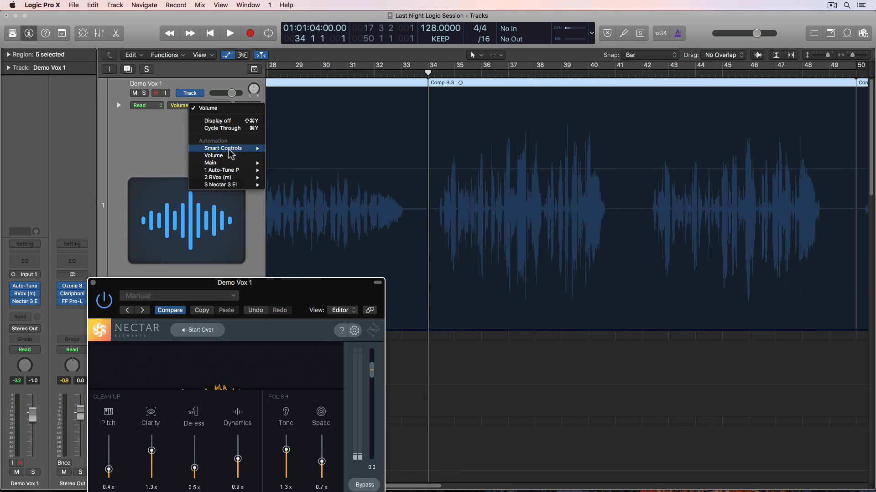
mouse_move(225, 186)
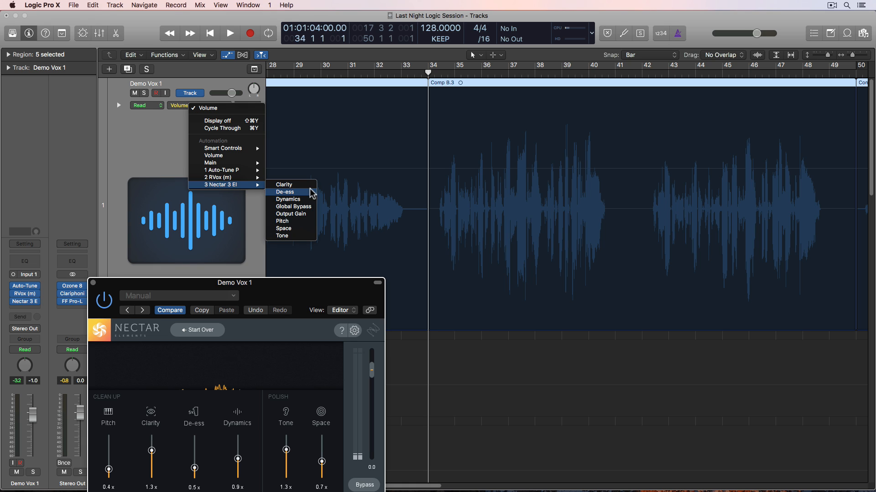
click(304, 202)
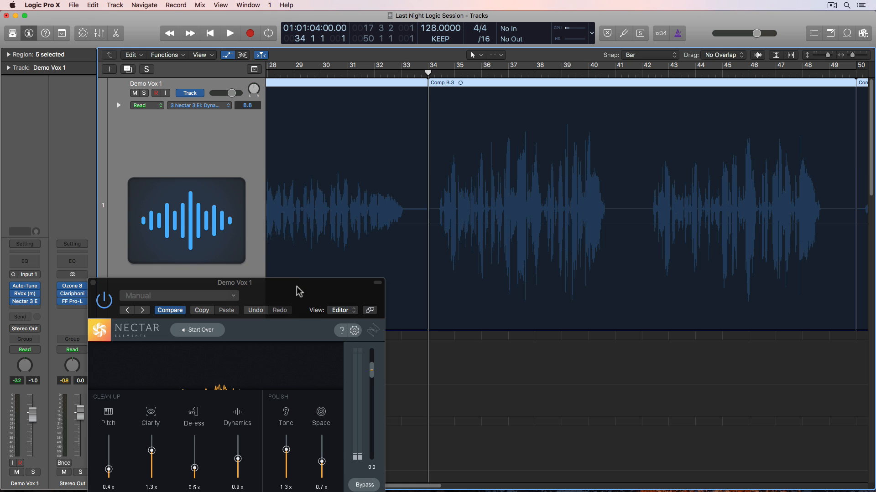
Raise the Dynamics automation to 16.2 across the Comp B.3 region and place the playhead at bar 32
drag(297, 284, 243, 190)
click(418, 229)
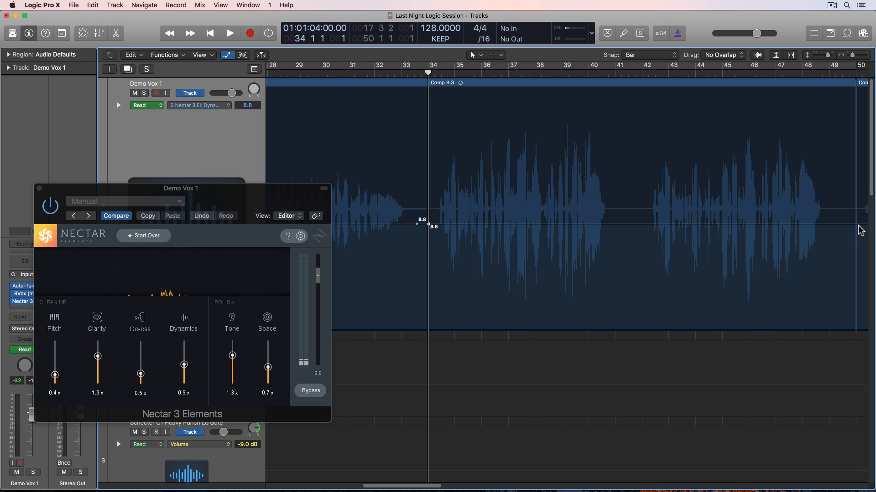
drag(829, 227, 827, 136)
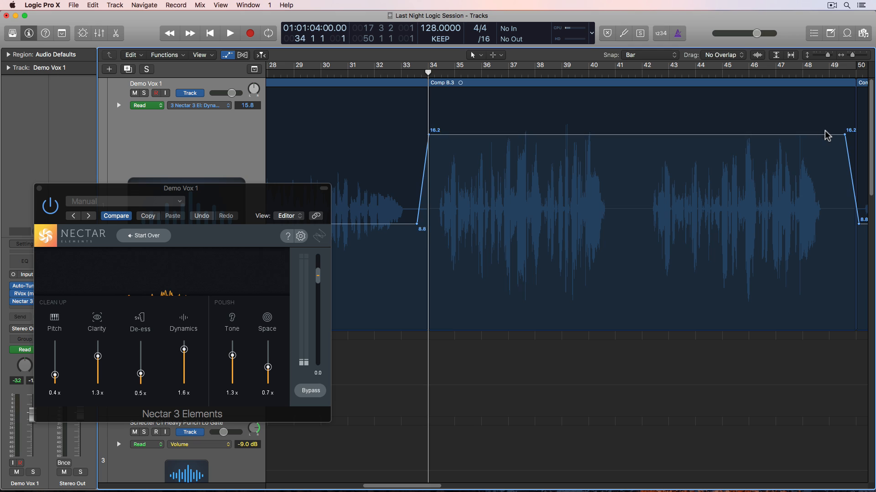
click(373, 73)
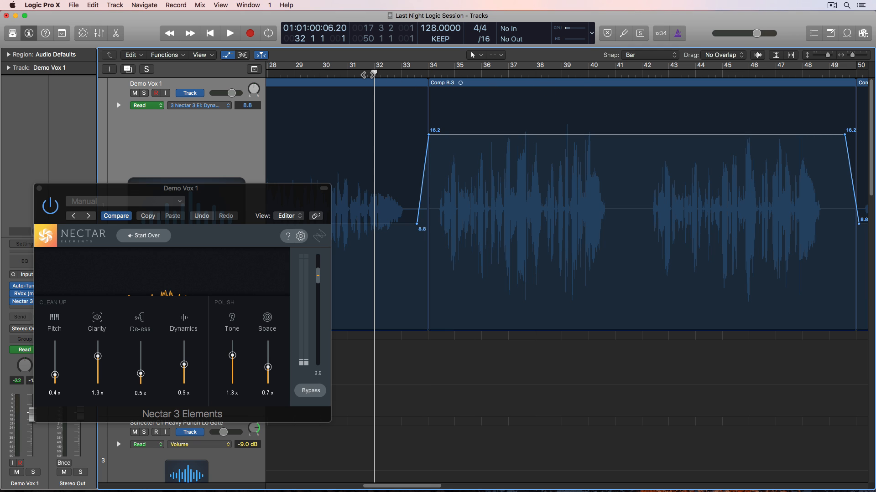
Play back the Dynamics automation from bar 32 and display the Nectar 3 Elements Tone automation on the Demo Vox 1 track
key(space)
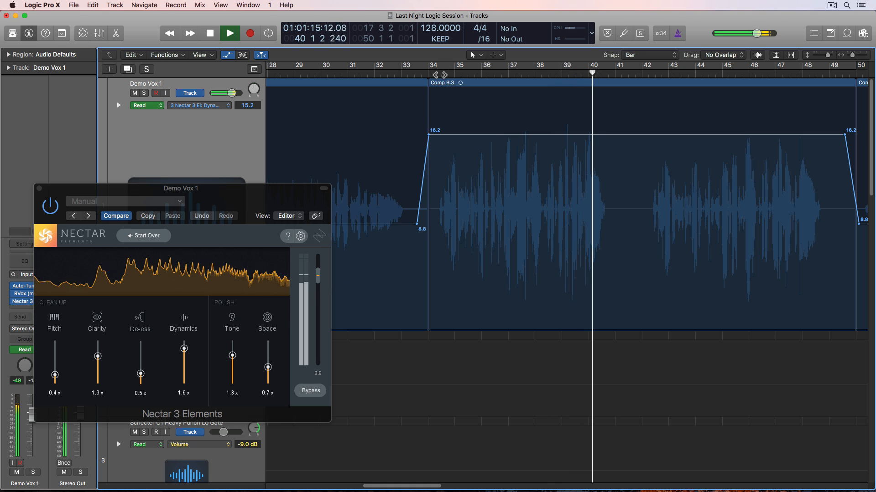
key(space)
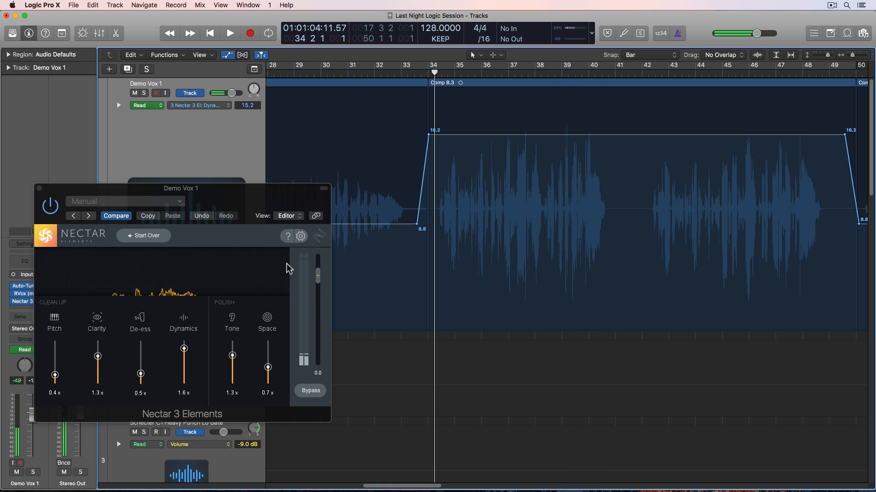
click(210, 105)
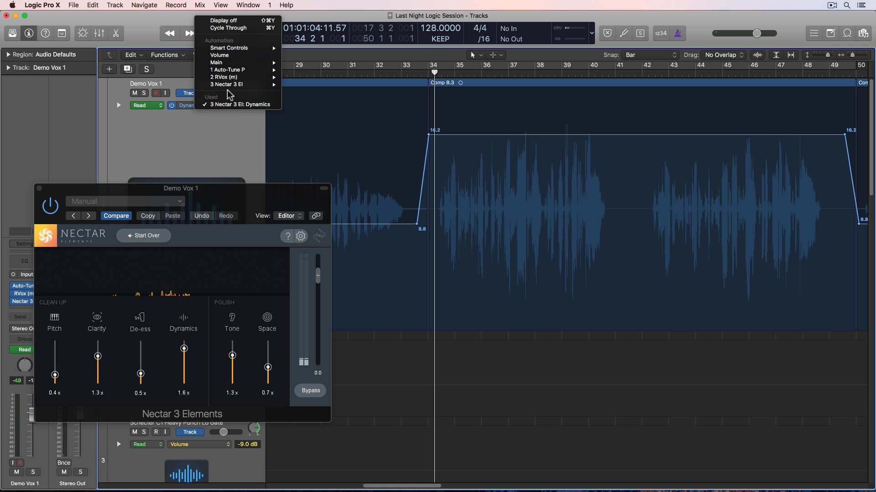
mouse_move(231, 85)
click(301, 135)
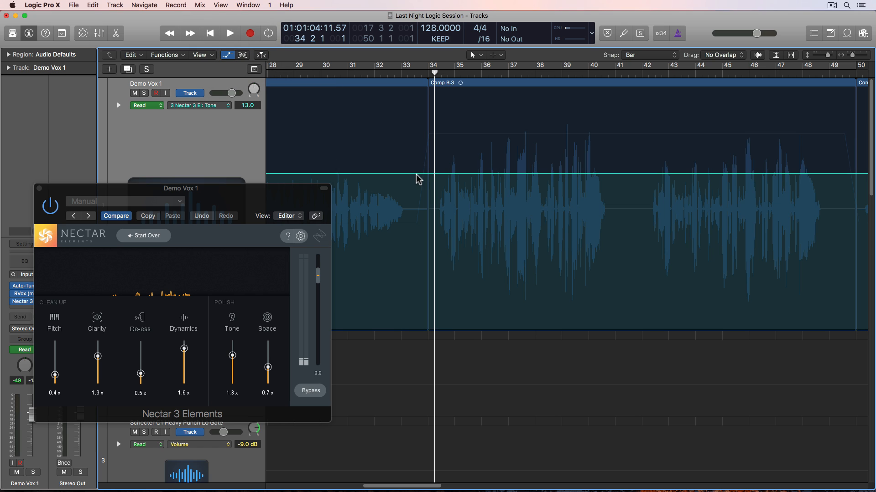
Lower the Tone automation to 8.5 across the Comp B.3 region and play back the section
click(417, 174)
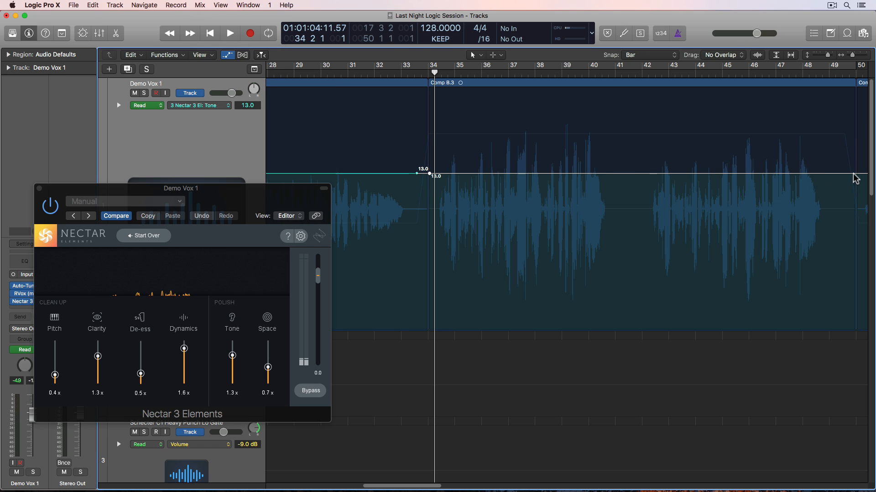
drag(838, 178, 839, 231)
click(409, 75)
key(space)
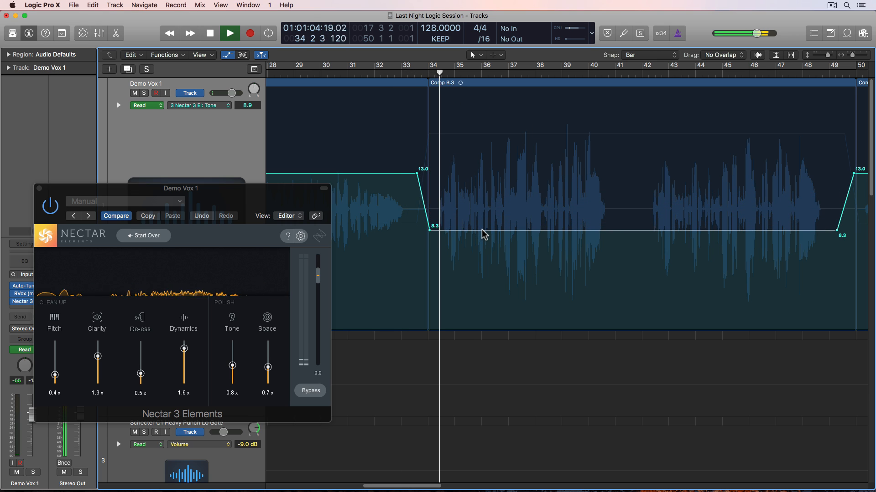
drag(481, 229, 482, 226)
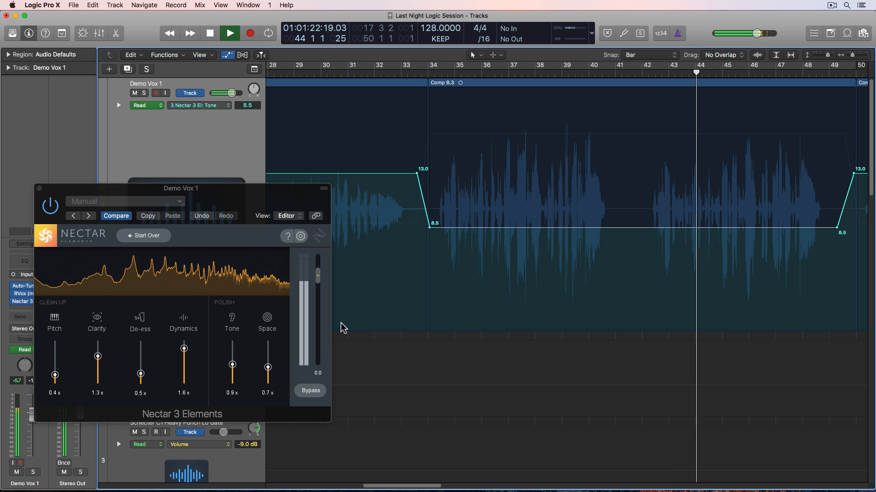
key(space)
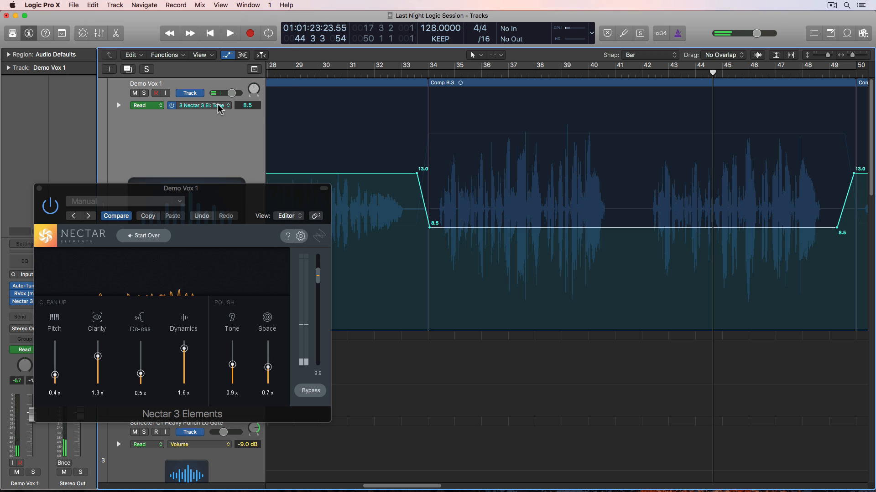
Raise the Demo Vox 1 track's Volume automation to +2.1 dB across the Comp B.3 region and play back the section
click(219, 106)
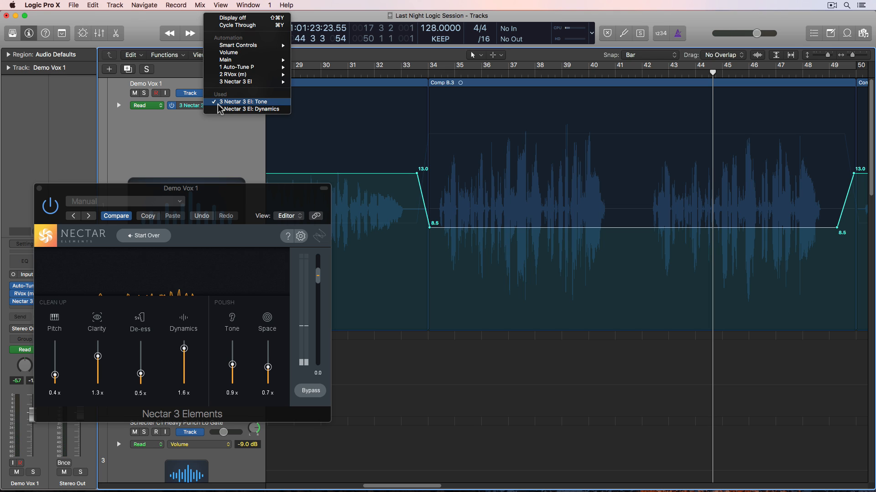
click(230, 53)
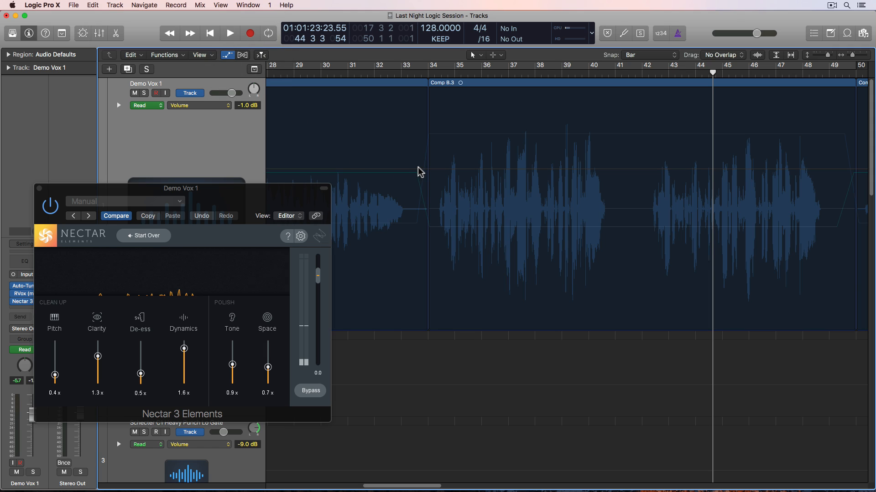
click(430, 169)
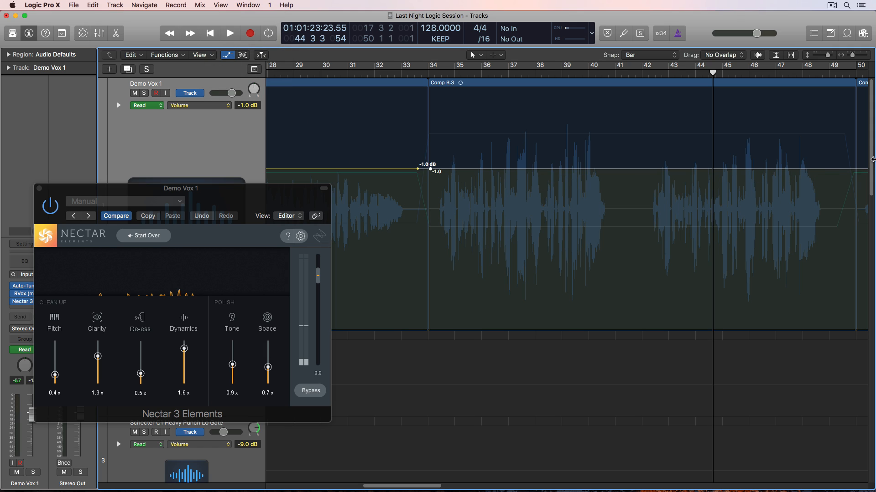
click(853, 169)
drag(844, 169, 830, 145)
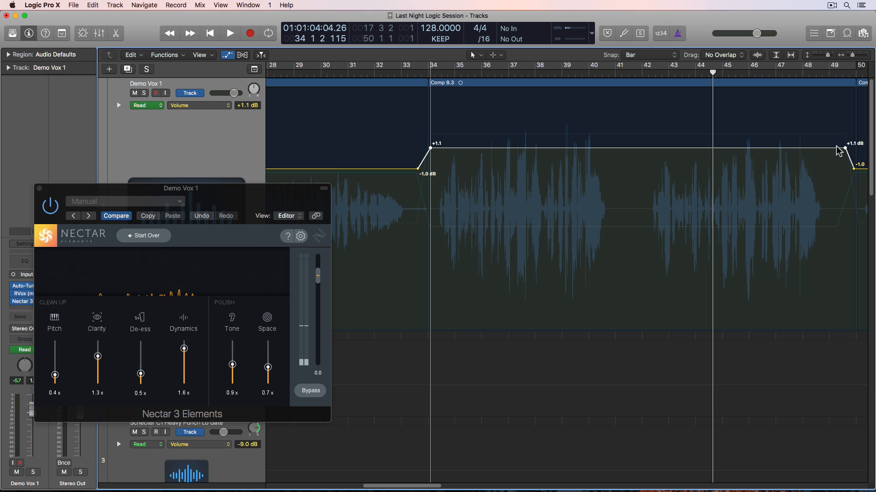
drag(449, 148, 482, 137)
double_click(421, 75)
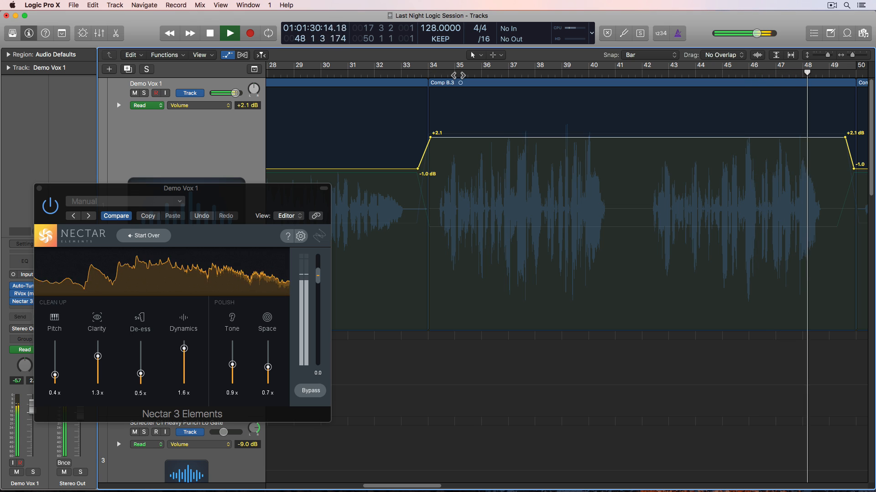
key(space)
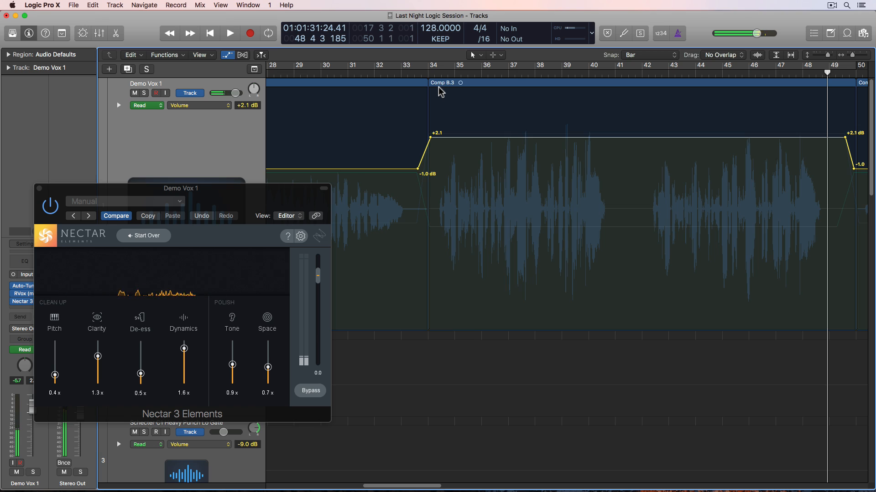